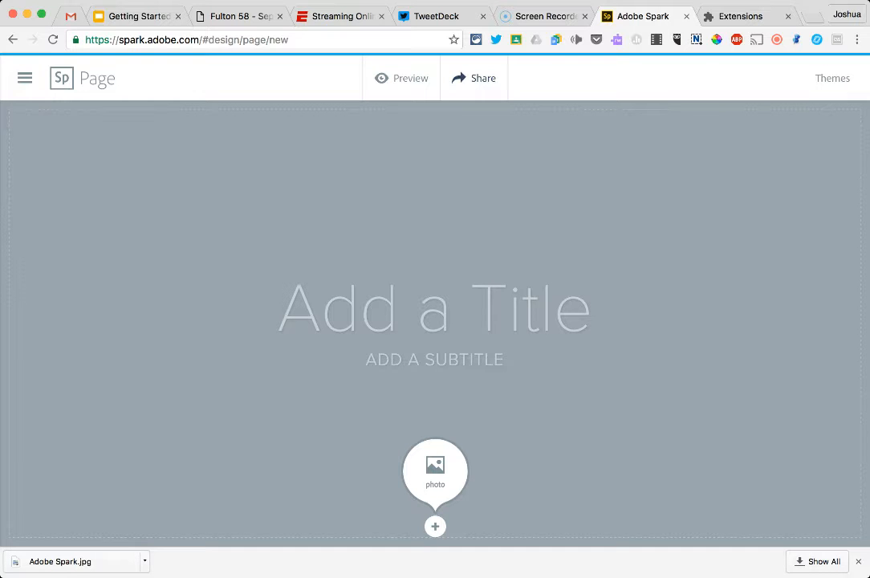
Preview the blank page and return to editing it
left_click(403, 72)
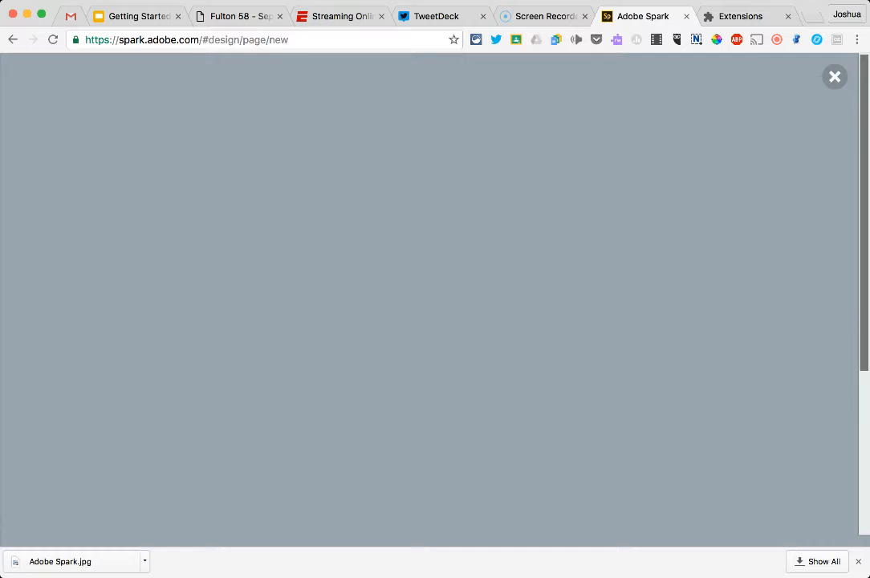
scroll(429, 300, "down", 2)
scroll(429, 300, "up", 2)
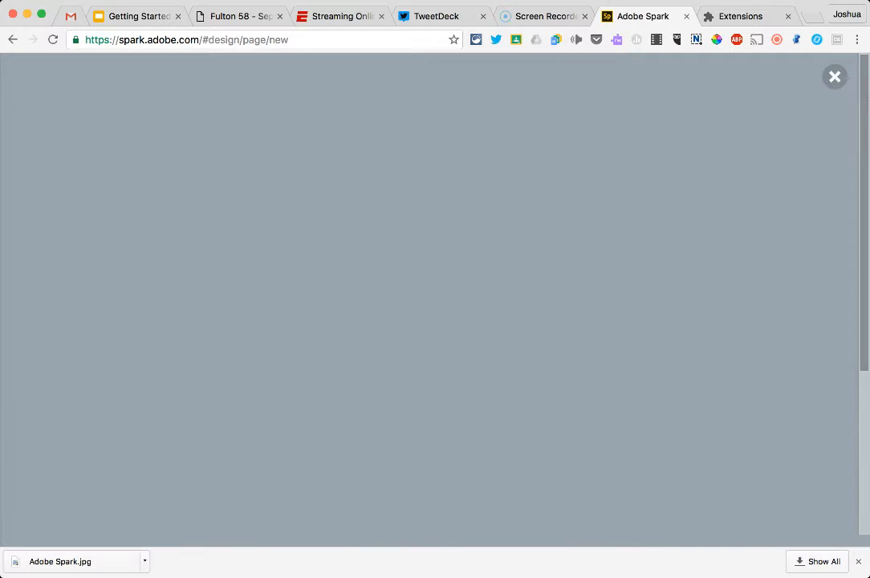
left_click(835, 77)
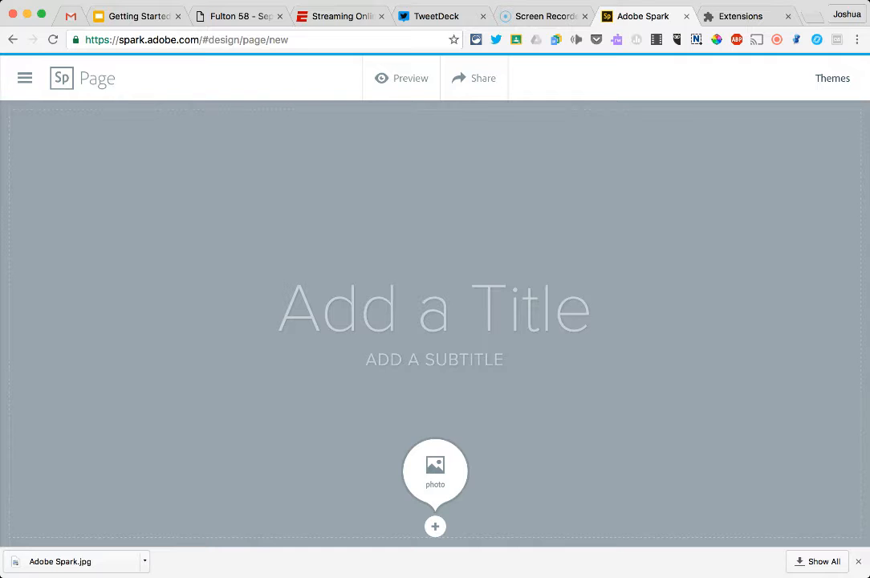
Try the Vintage, Baldwin, Chic and Chronicle themes on the page
left_click(832, 78)
scroll(764, 233, "down", 2)
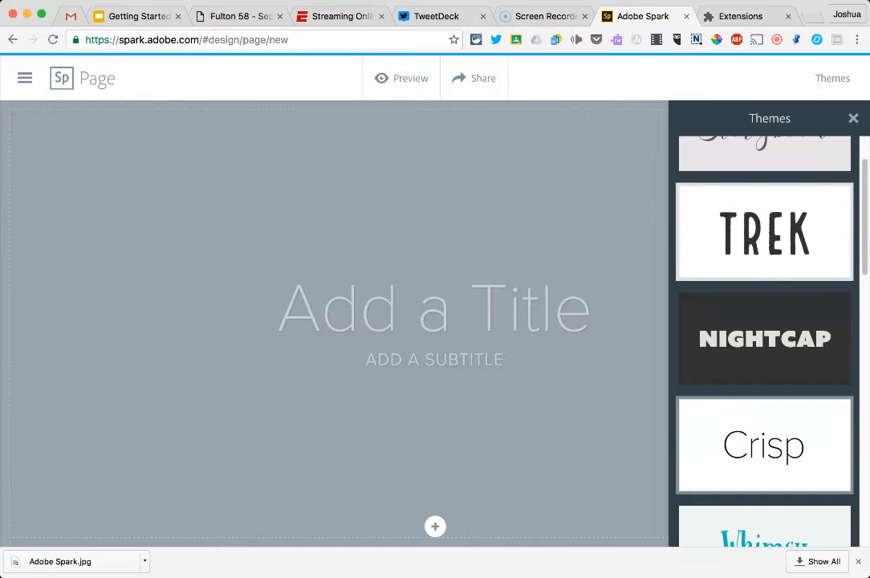
scroll(765, 257, "down", 6)
scroll(764, 257, "up", 3)
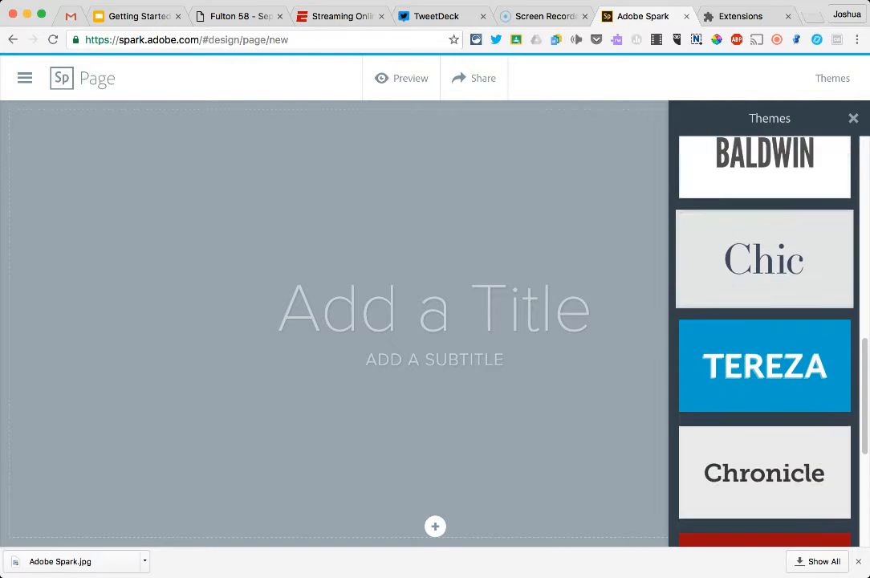
scroll(765, 257, "up", 1)
left_click(764, 233)
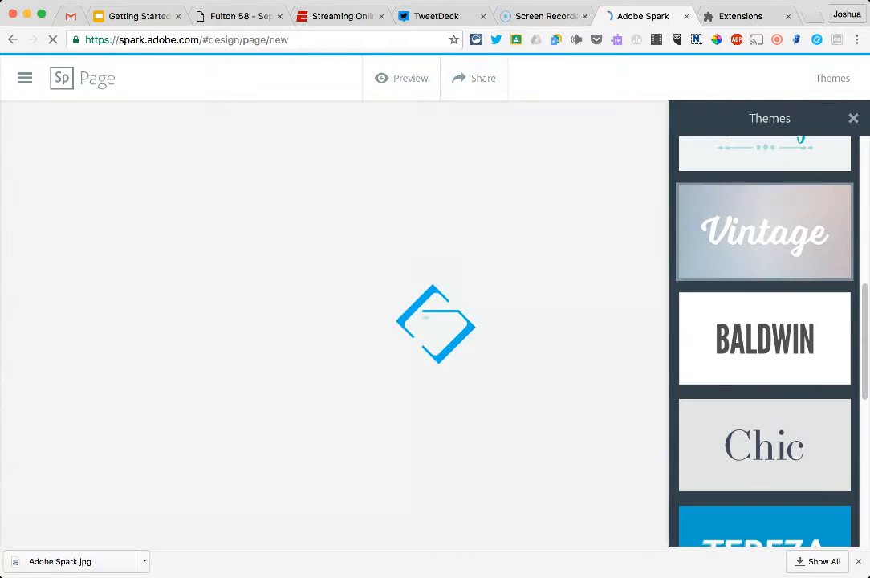
left_click(764, 339)
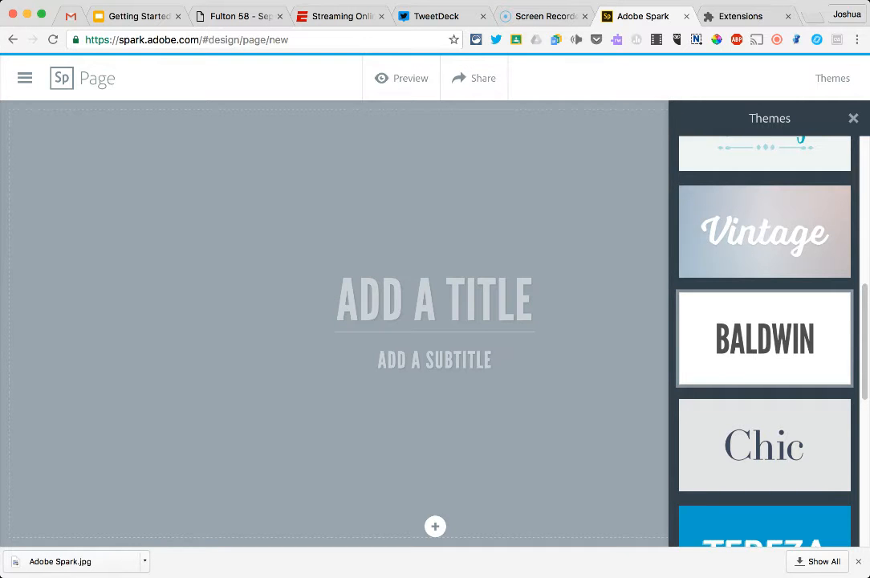
scroll(765, 337, "down", 2)
left_click(765, 334)
scroll(764, 337, "down", 1)
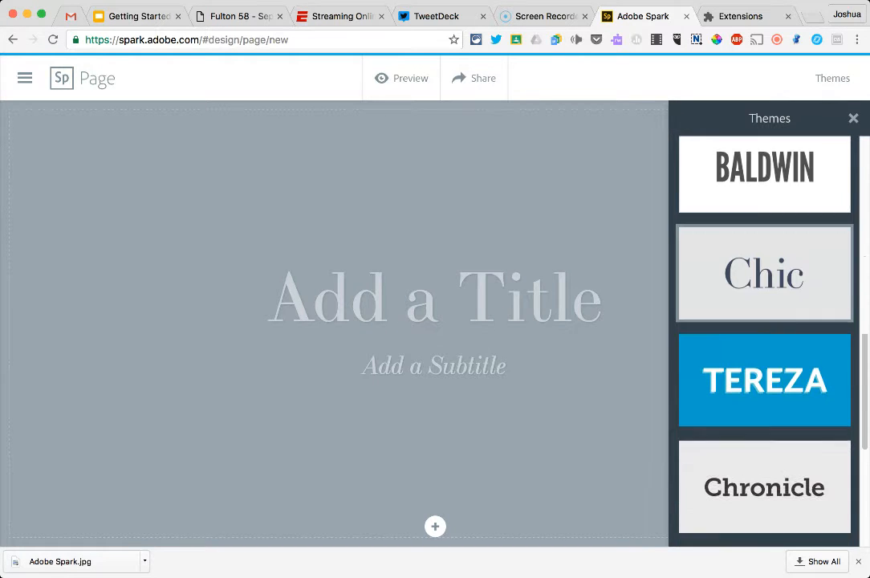
left_click(765, 490)
scroll(765, 337, "down", 4)
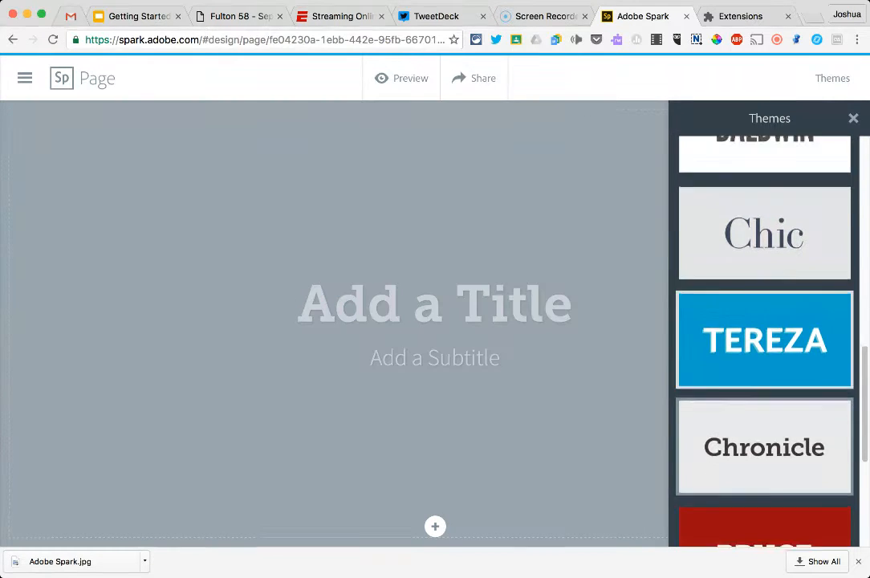
Apply the Whimsy theme to the page and close the theme list
scroll(764, 337, "up", 7)
scroll(765, 337, "up", 1)
left_click(765, 180)
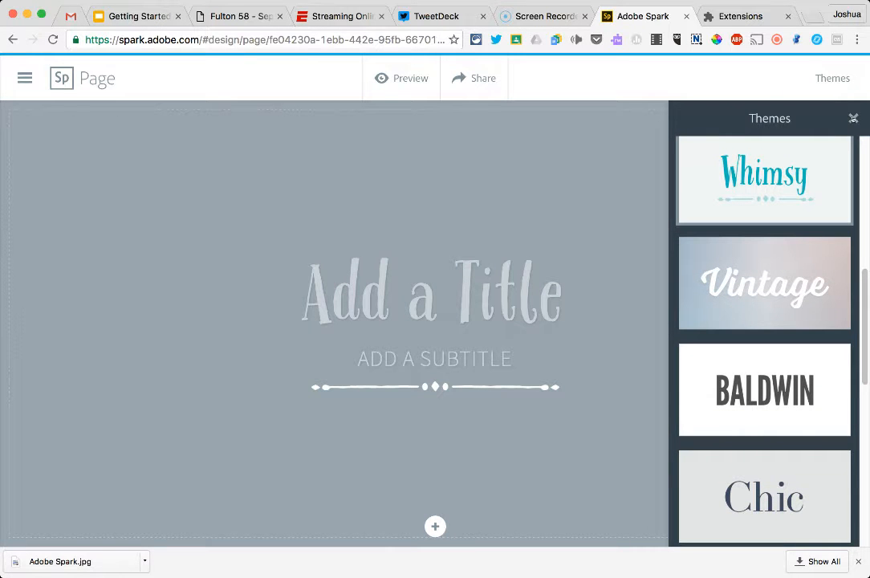
left_click(853, 118)
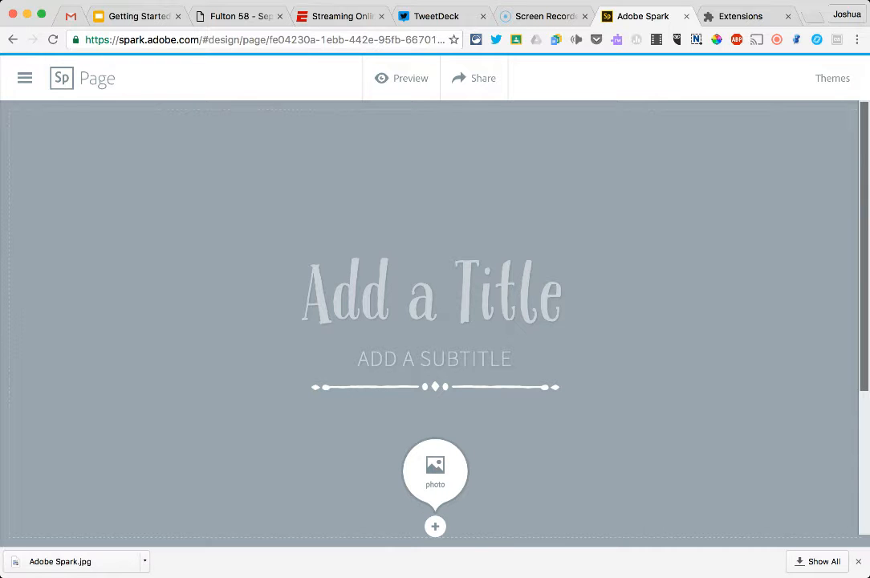
Enter "Theme in Literature" as the page title
left_click(431, 292)
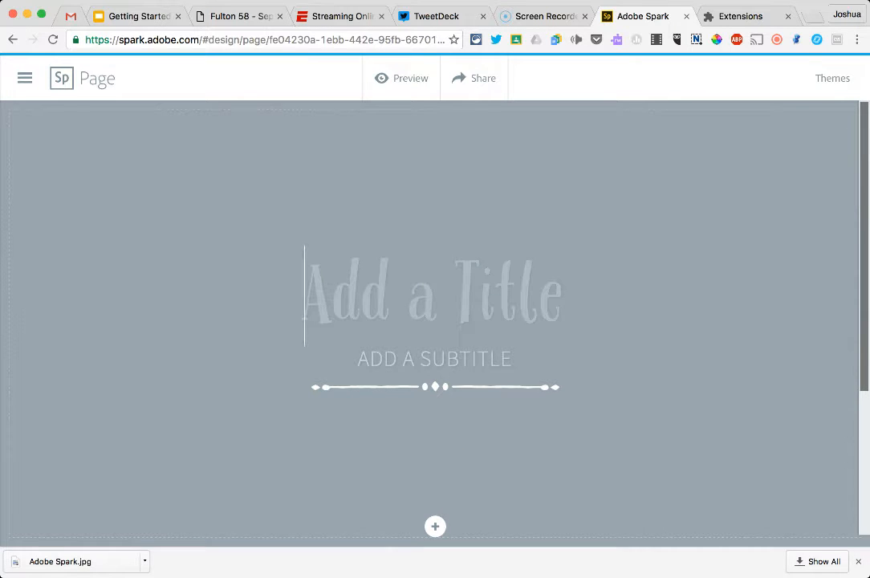
type("Theme in ")
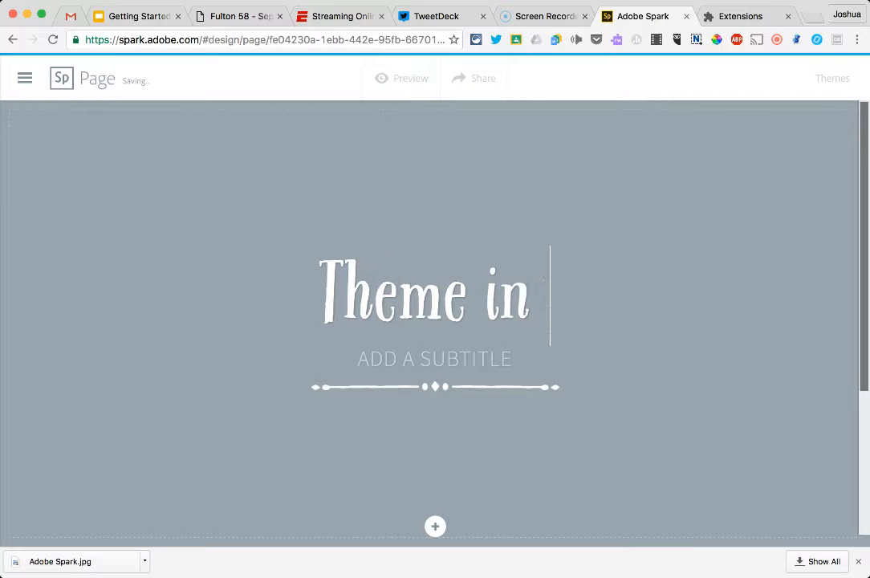
type("Liter")
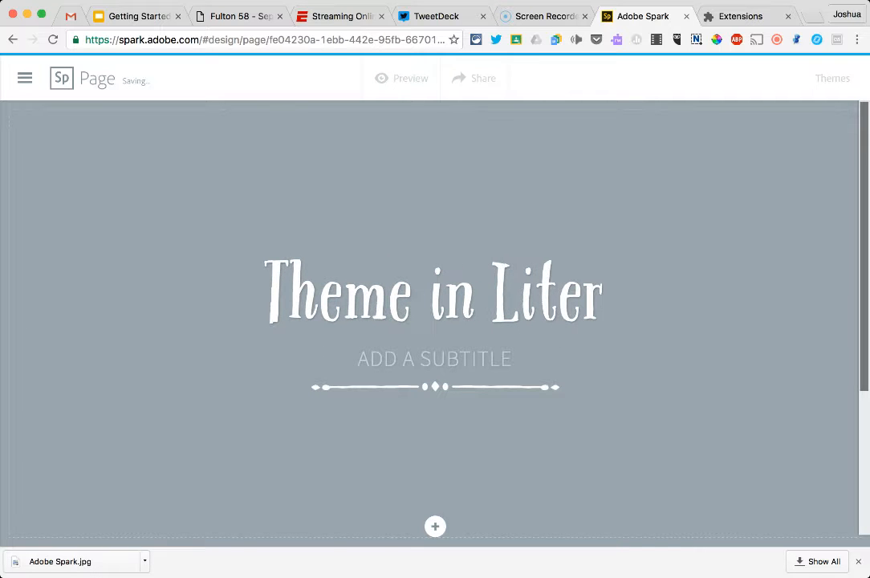
type("ature")
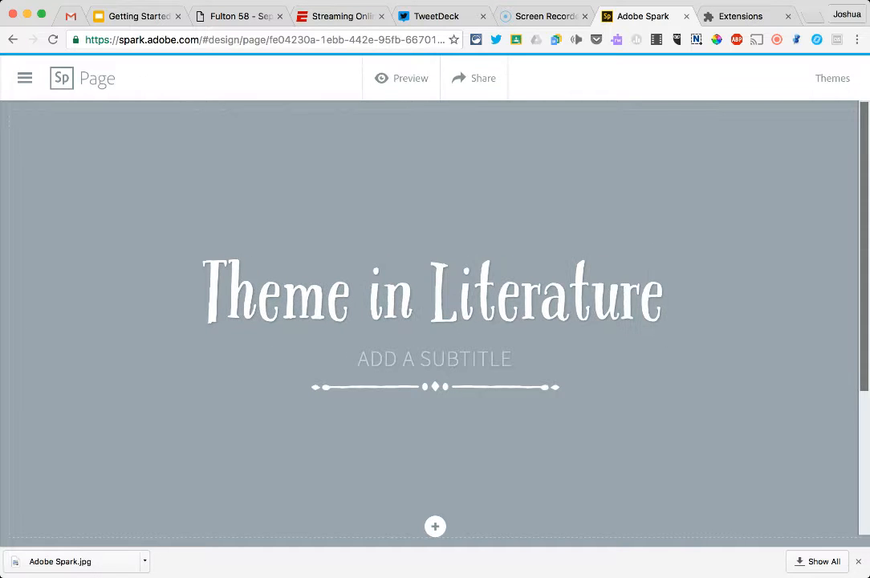
Enter a subtitle naming the teacher's class beneath the title
key("Tab")
type("MR. HOWARD")
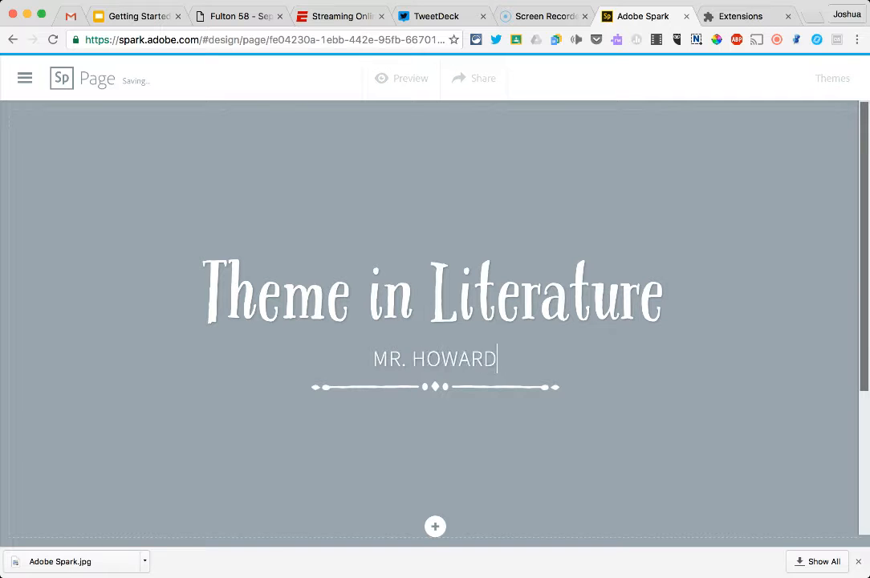
type("'S CLASS")
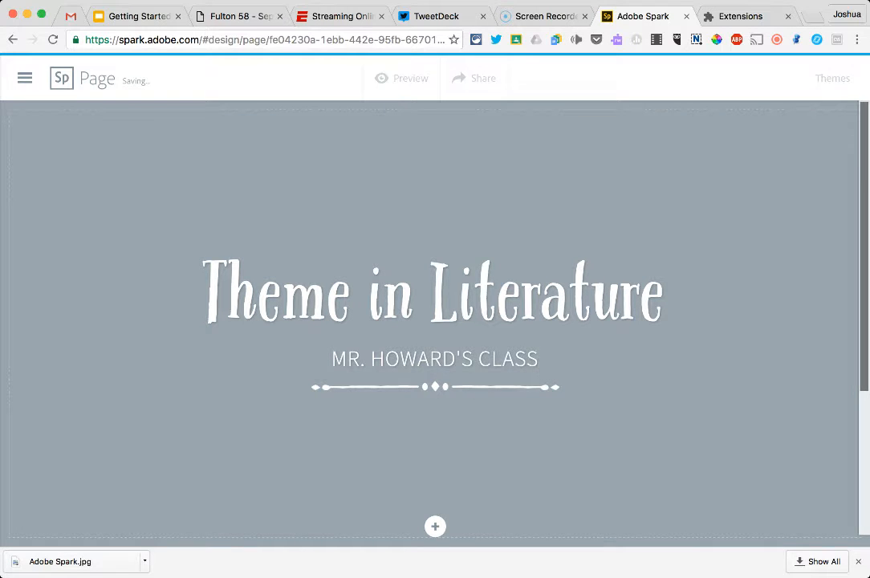
Find a Creative Commons photo with the search "books" and set the colourful row of book spines as the title background
left_click(435, 526)
left_click(434, 475)
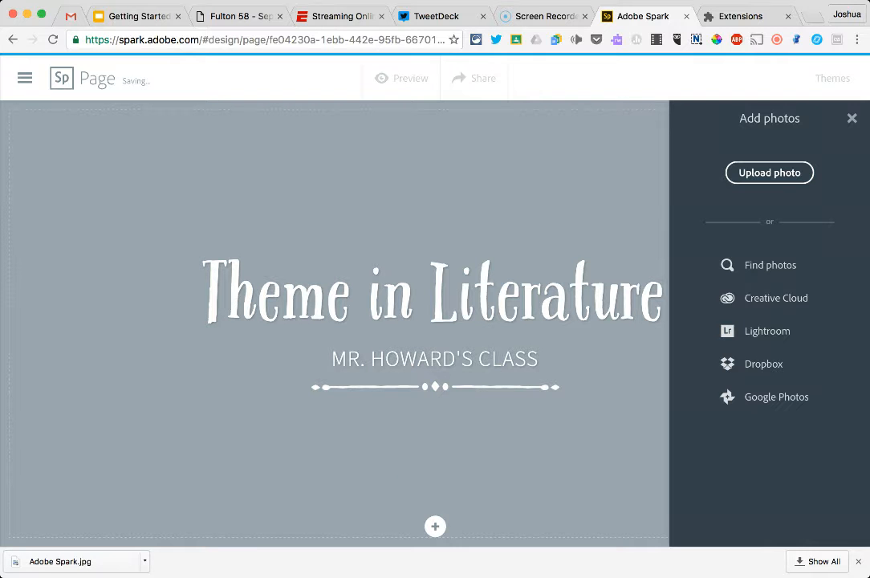
left_click(768, 264)
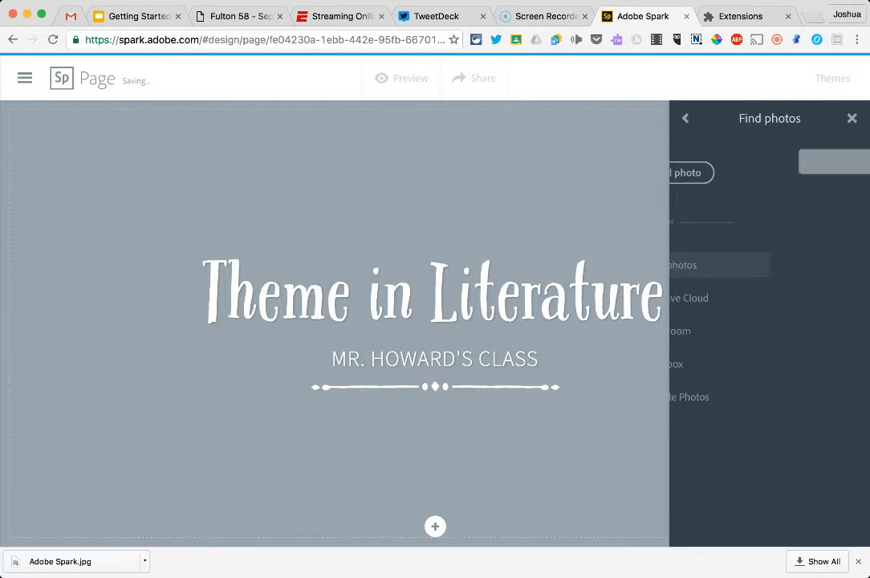
type("books")
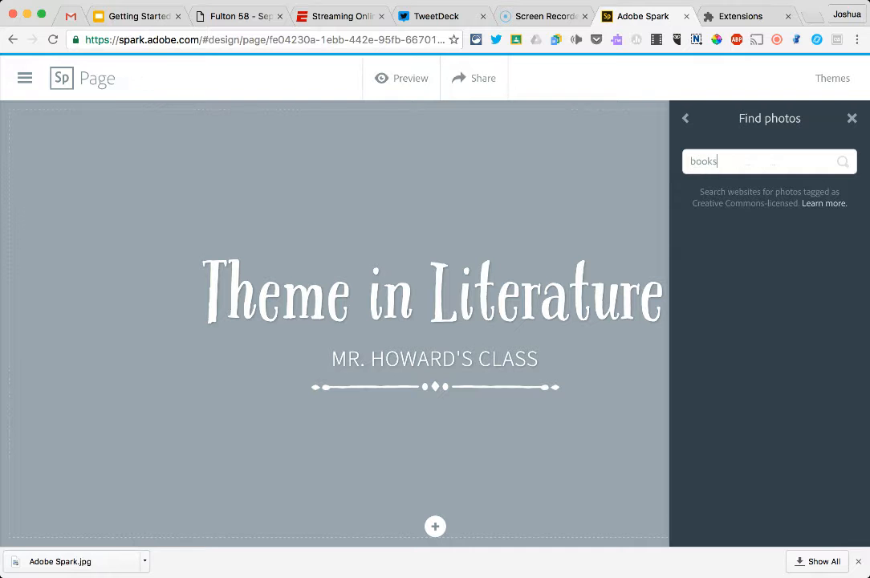
key("Return")
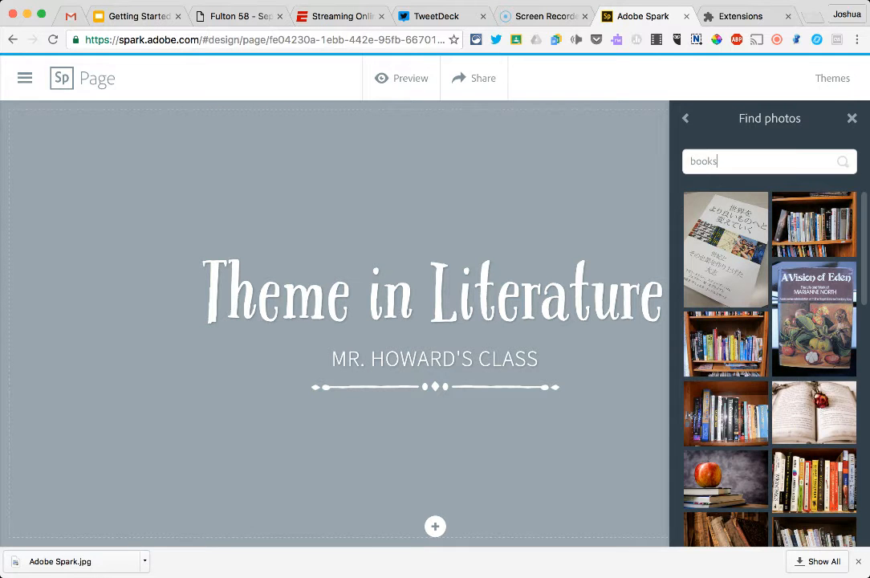
left_click(813, 480)
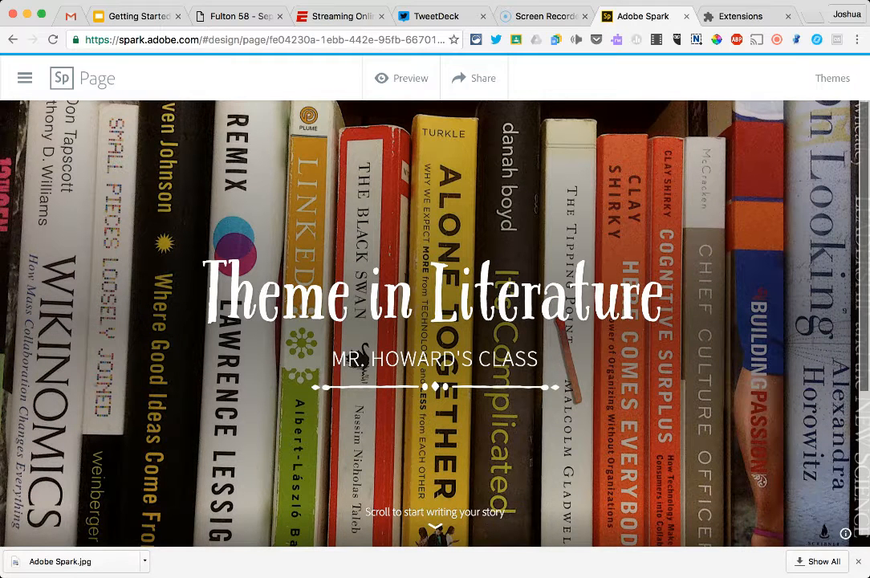
Insert a photo below the title section, searching for "theme" and choosing the duck figurine in a green gnome hat
scroll(435, 321, "down", 3)
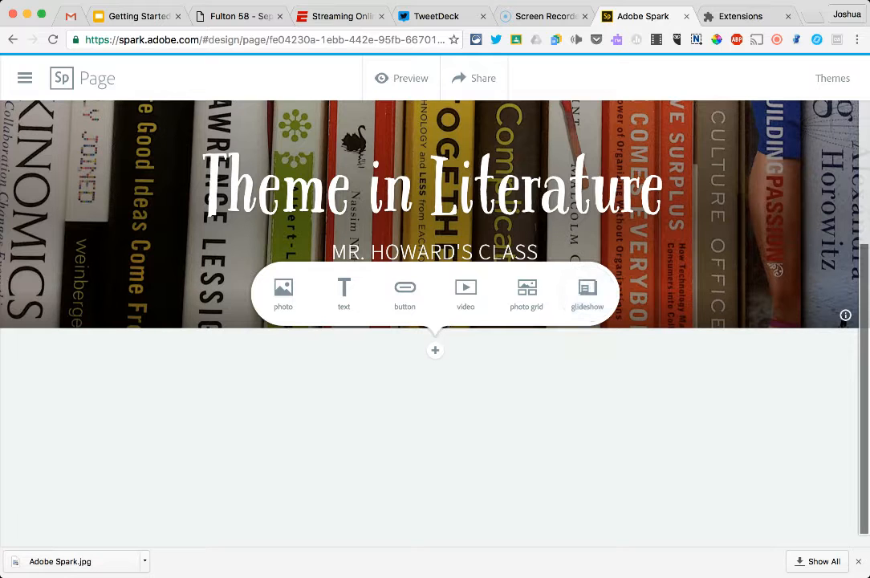
left_click(282, 293)
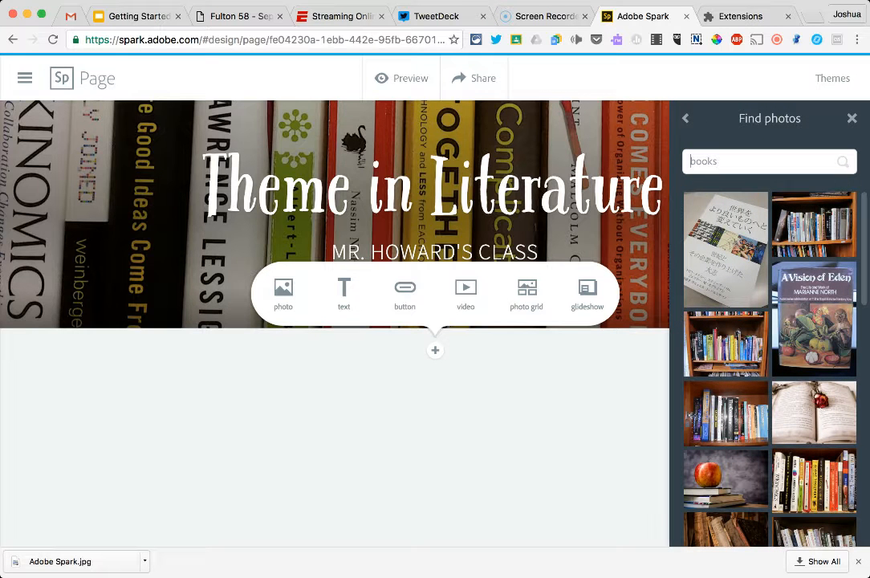
double_click(704, 161)
type("theme")
key("Return")
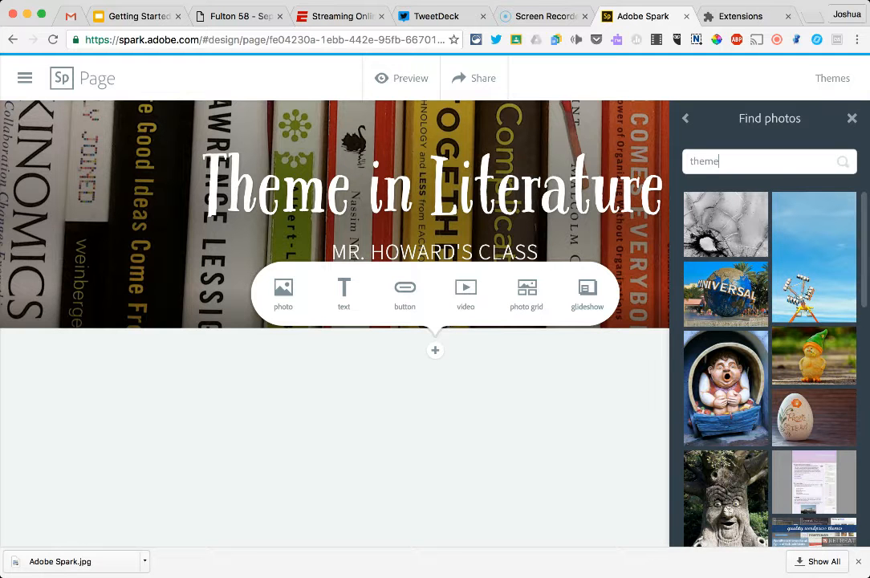
left_click(814, 355)
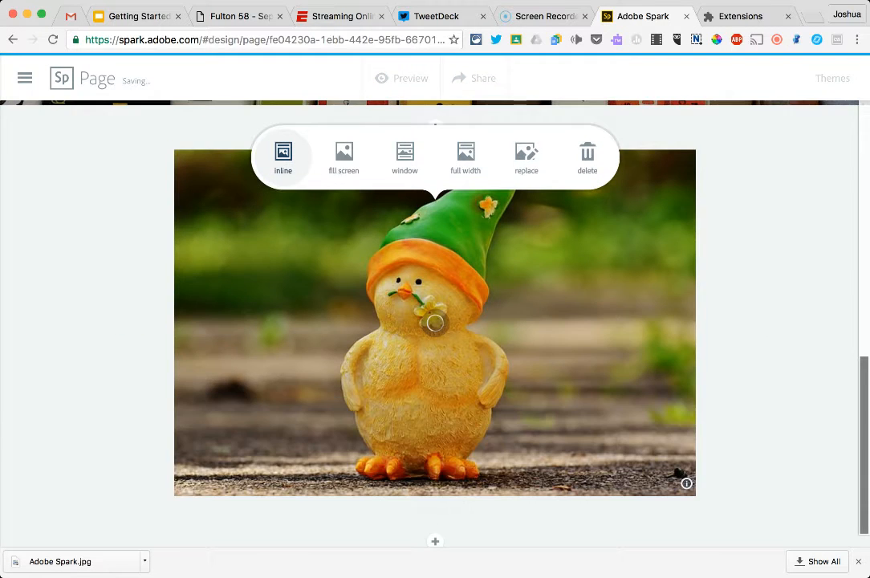
Caption the duck photo "Sometimes theme is like duck in a gnome hat."
scroll(435, 324, "up", 3)
scroll(435, 324, "down", 3)
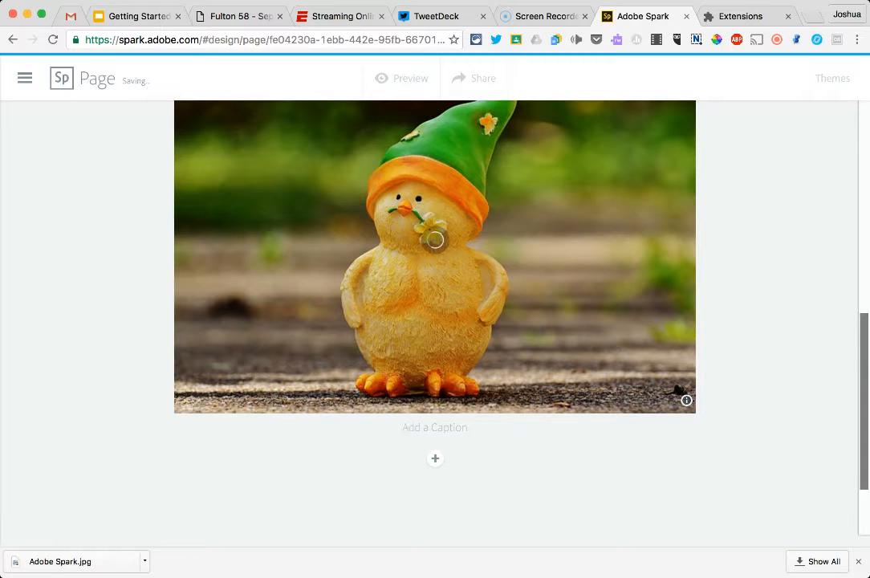
type("Sometimes t")
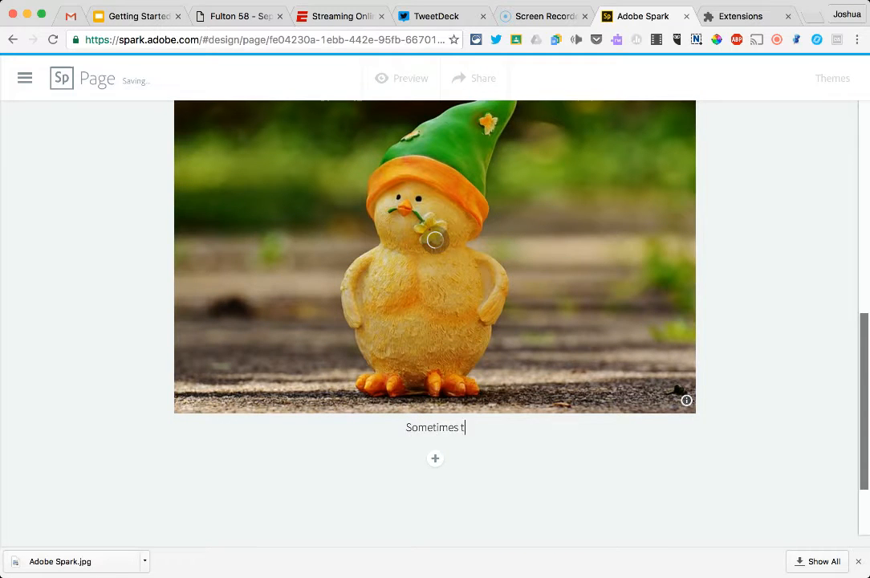
type("heme is like ")
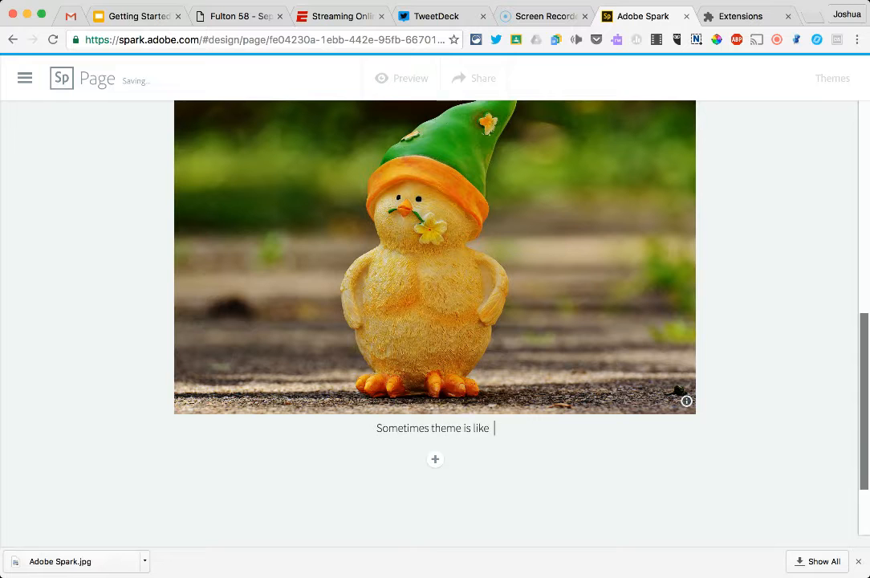
type("duck")
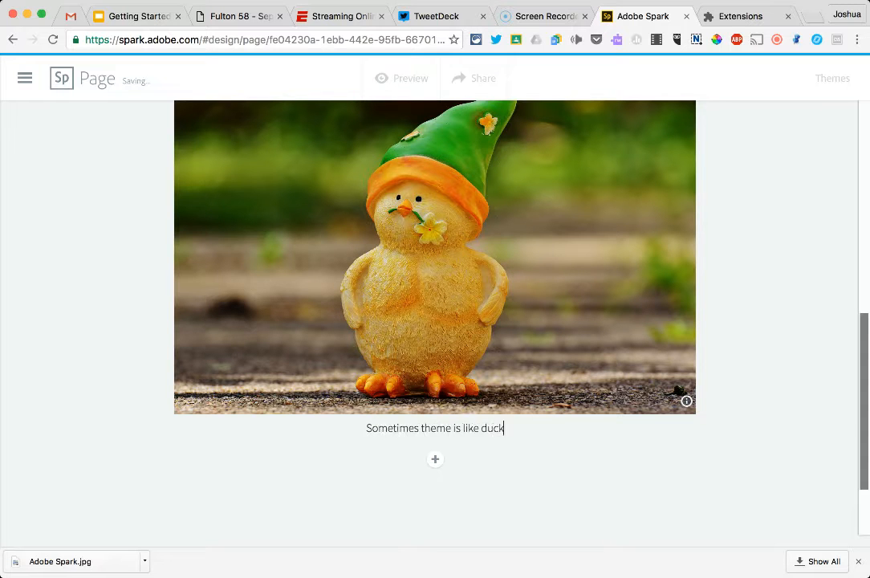
type(" in a gnome hat.")
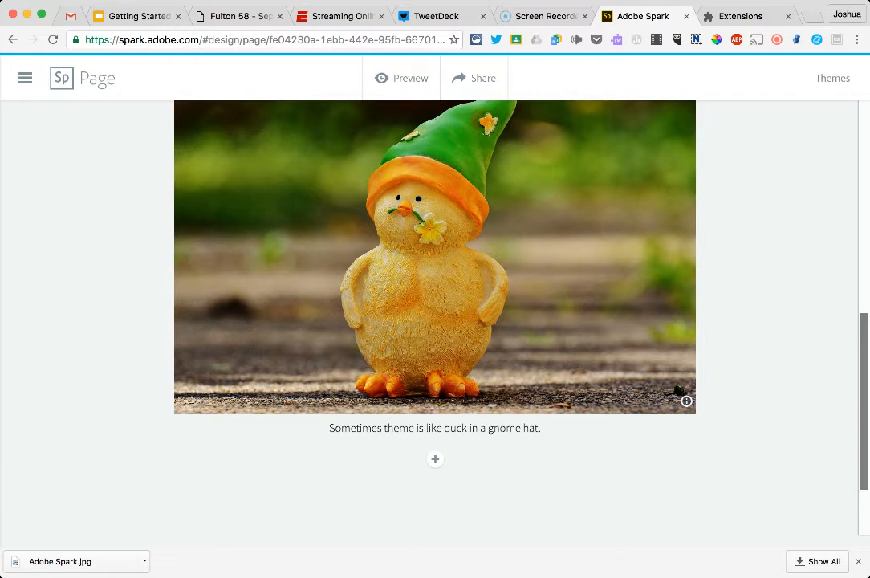
Add a text section below the captioned duck photo with the H1 heading "THEME IN LITERATURE"
scroll(434, 321, "up", 3)
scroll(435, 321, "down", 4)
left_click(435, 424)
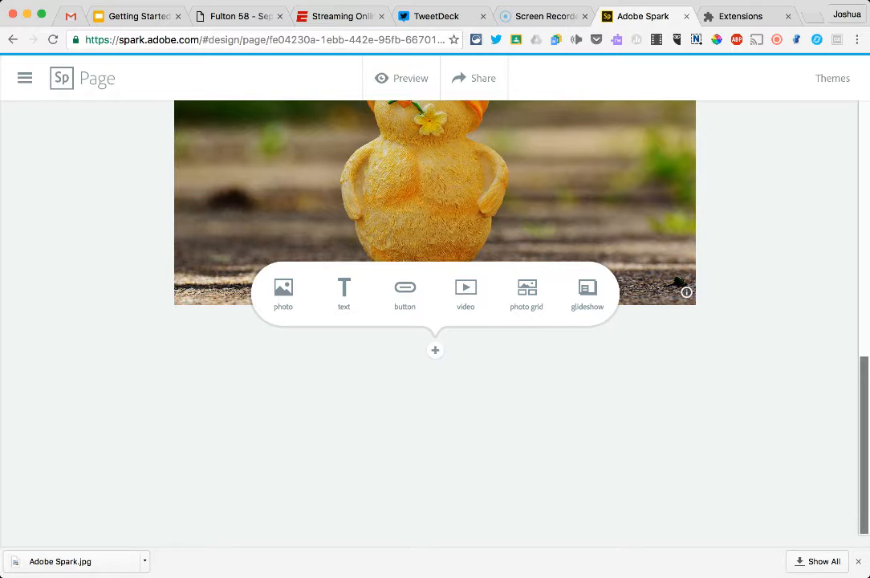
left_click(343, 290)
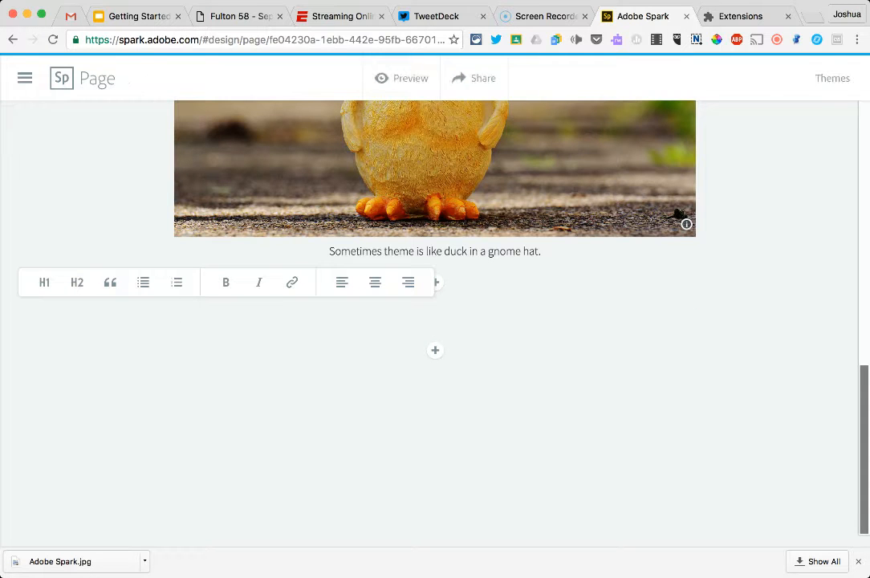
left_click(44, 281)
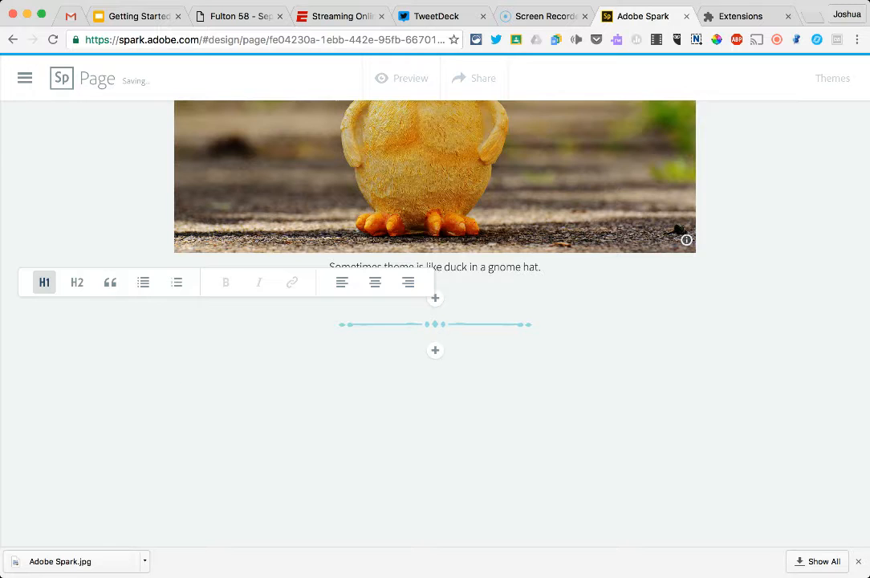
type("THEME IN LITERATYRE")
key("BackSpace")
key("BackSpace")
key("BackSpace")
key("Return")
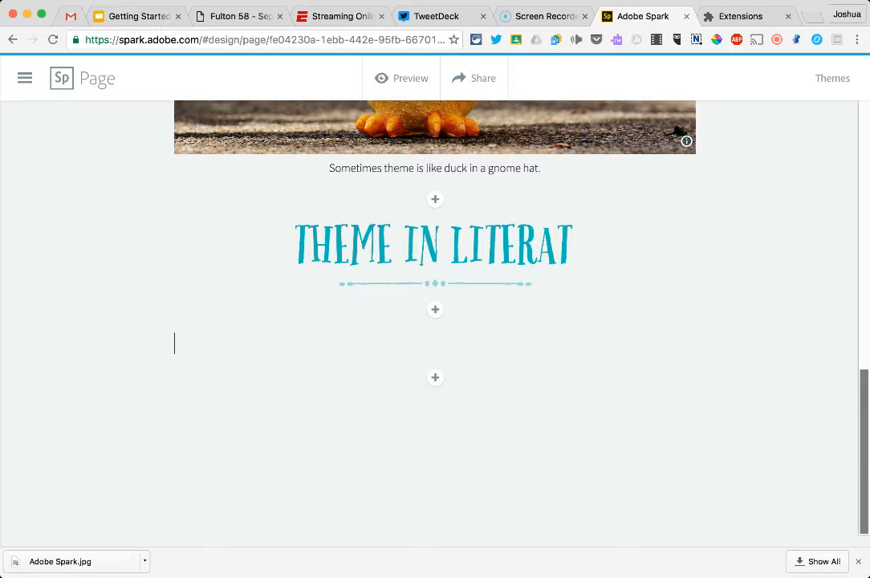
key("BackSpace")
type("URE")
Try the H2 style on the "THEME IN LITERATURE" heading and restore it to H1
left_click(511, 312)
left_click(601, 316)
key("Return")
key("Return")
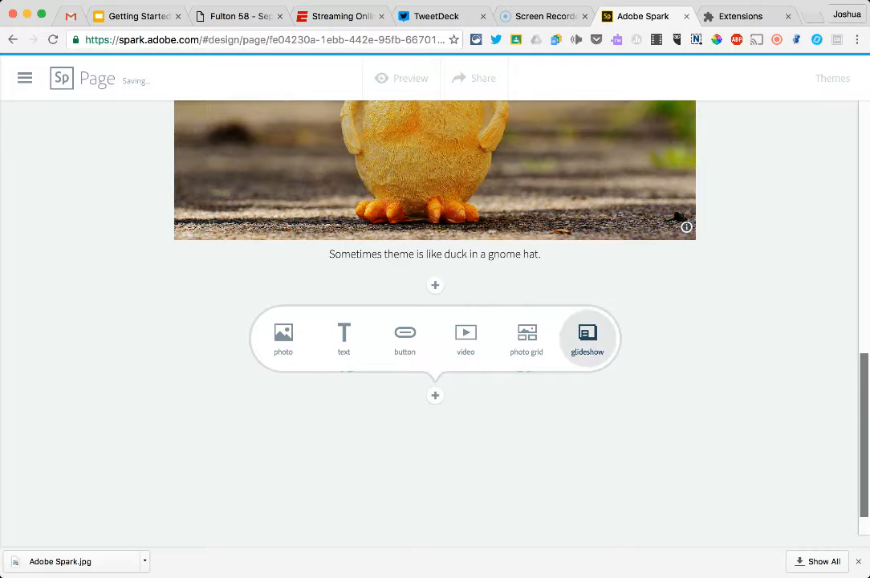
left_click(344, 337)
left_click(529, 332)
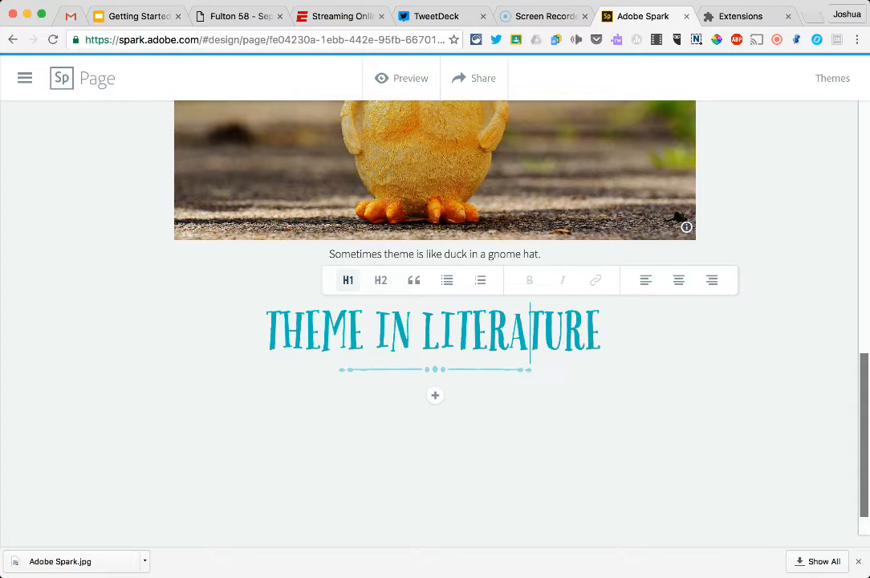
left_click(603, 331)
left_click(453, 279)
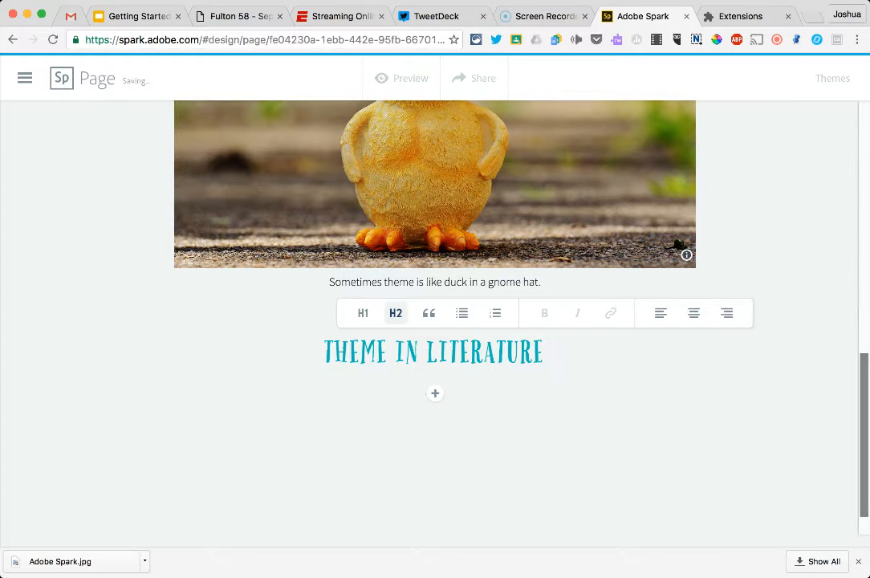
left_click(363, 313)
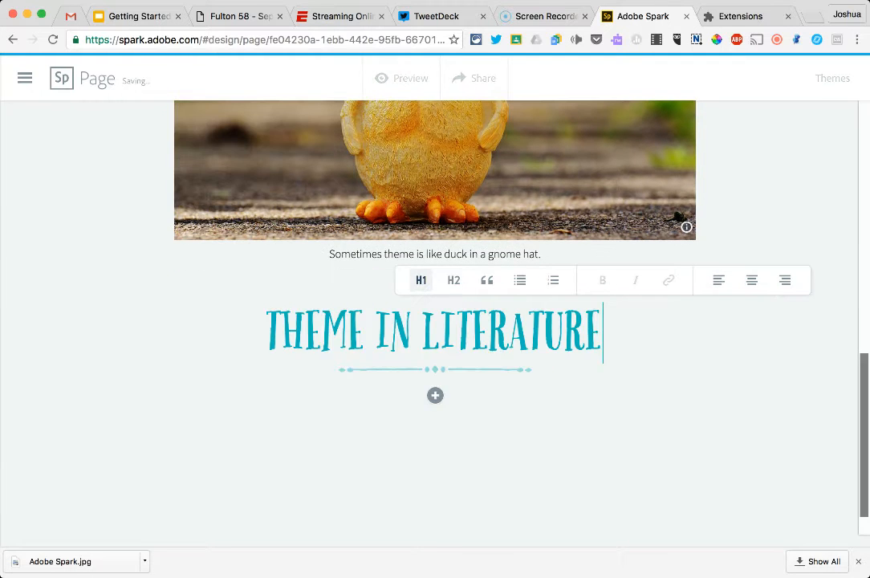
Write below the heading: "Theme is important because it teaches you something the author wants you to know, but makes you read between the lines of the text."
left_click(435, 395)
left_click(344, 337)
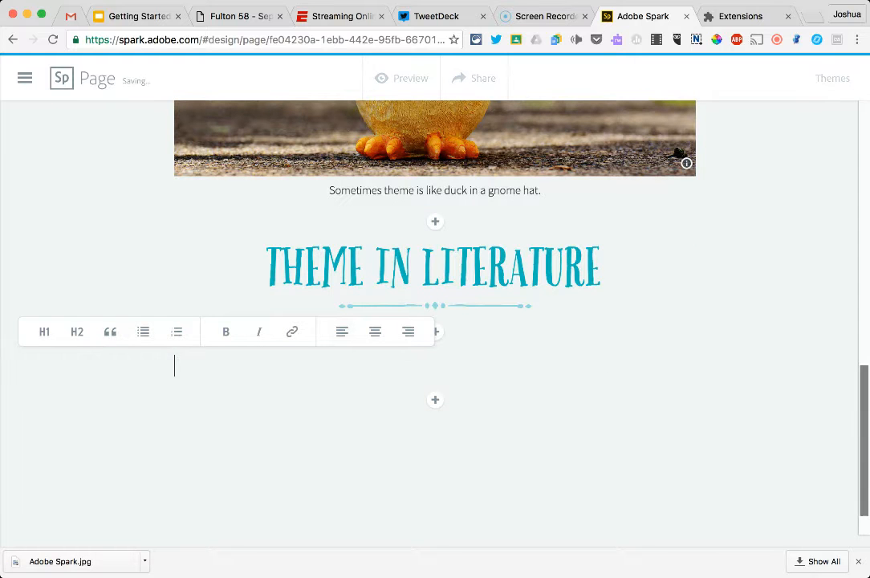
type("Theme is ")
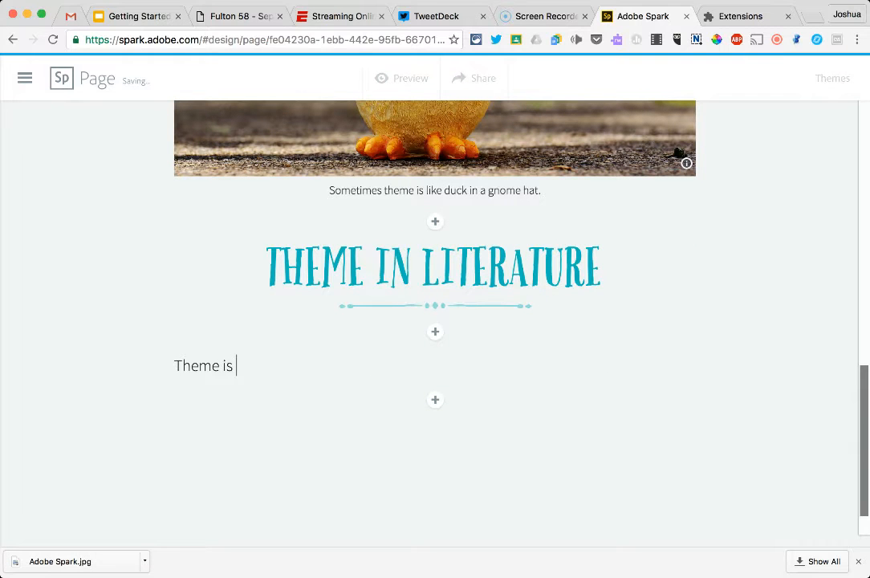
type("important becaus")
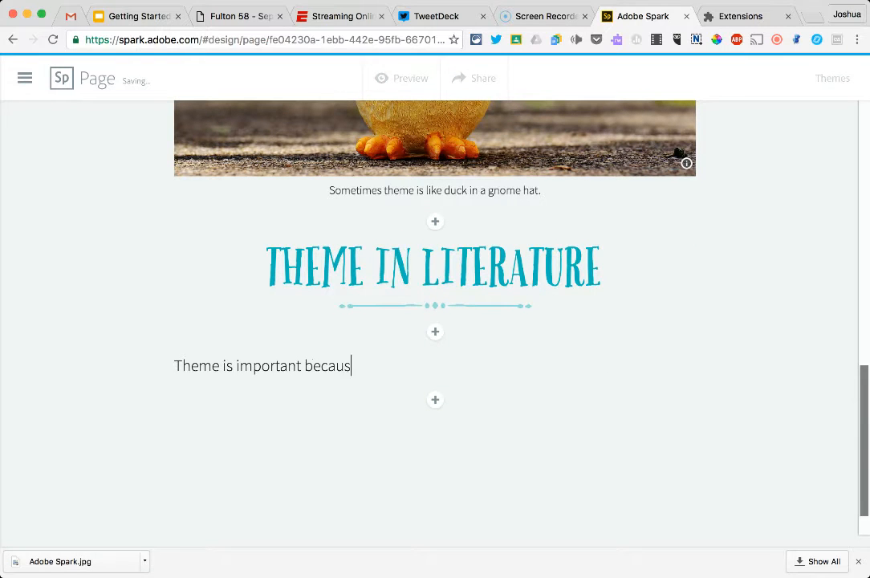
type("e it teaches yo")
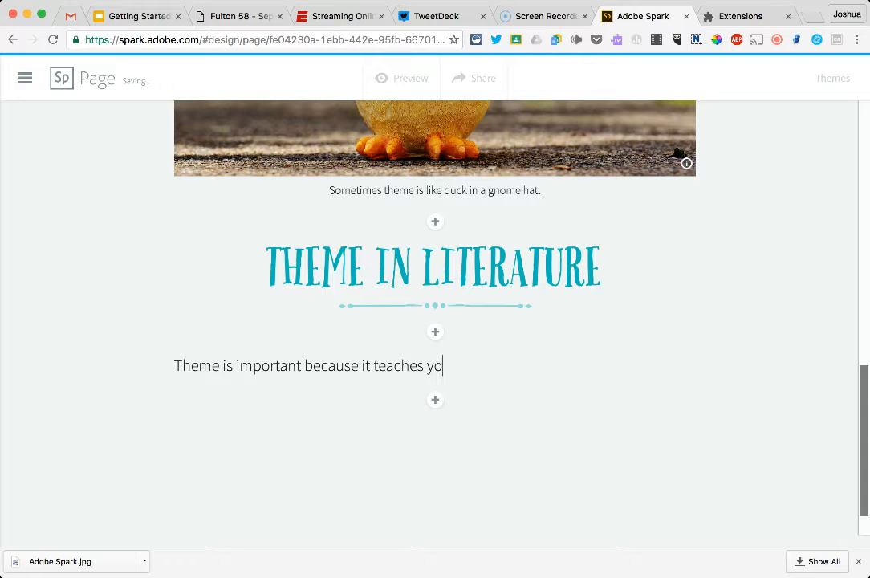
type("u something the ")
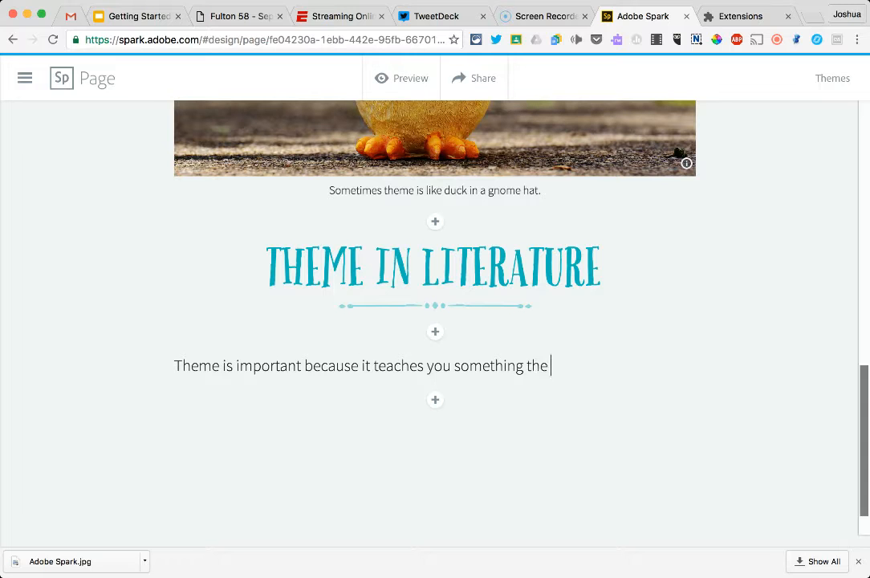
type("author wants you to know")
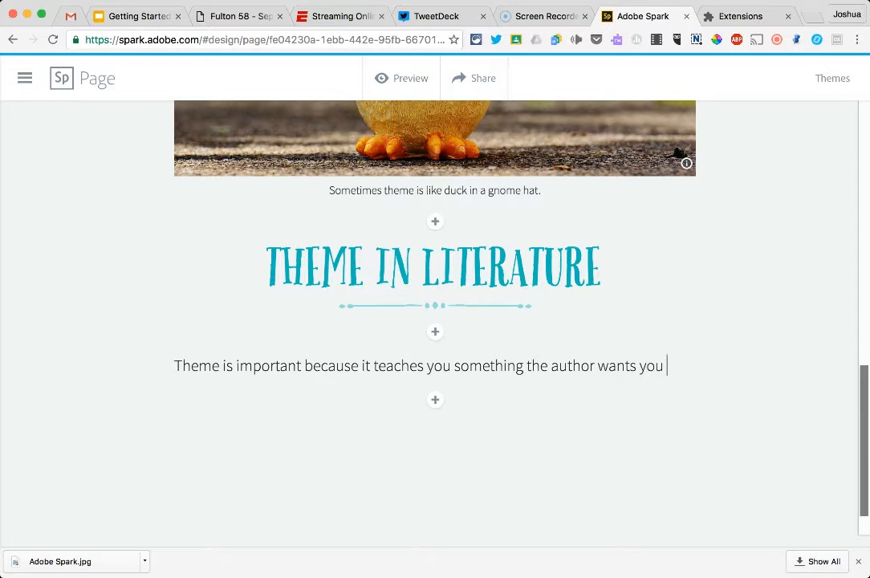
type(", but")
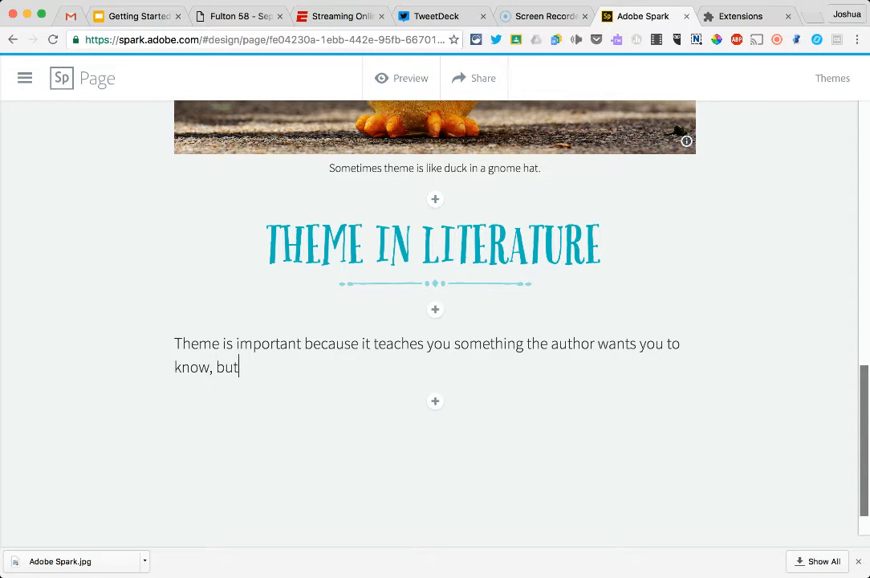
type(" makes you read betw")
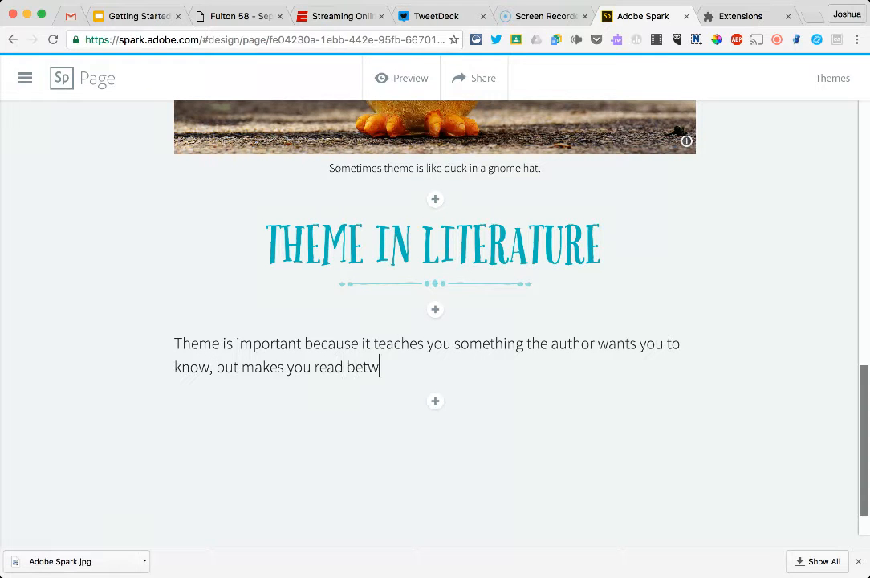
type("een the lines of")
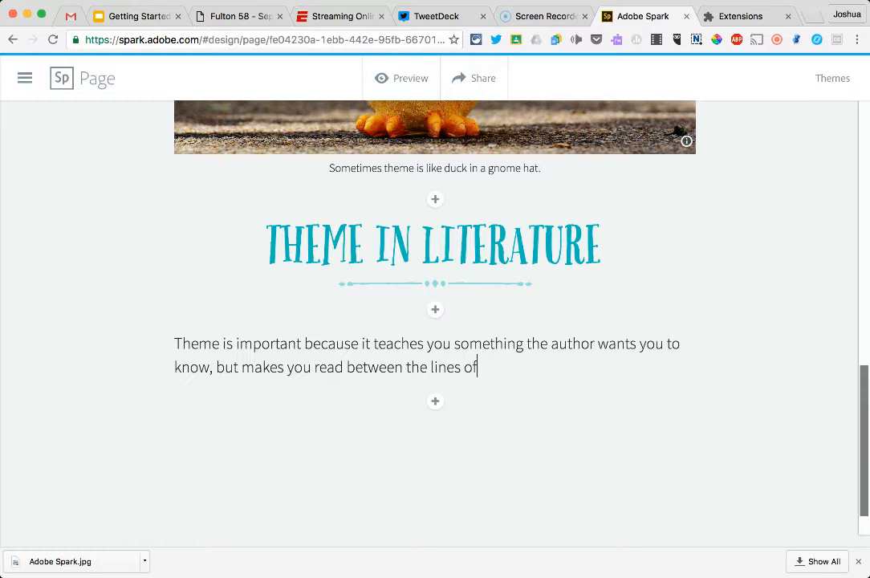
type(" the text.")
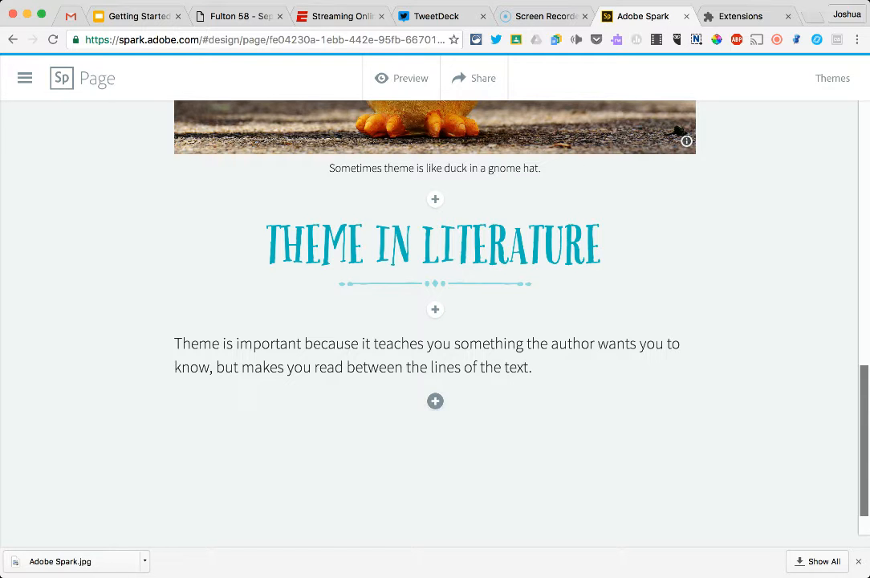
Add a centred button labelled "Theme Pretest" below the paragraph, linked to the copied online form address
left_click(435, 401)
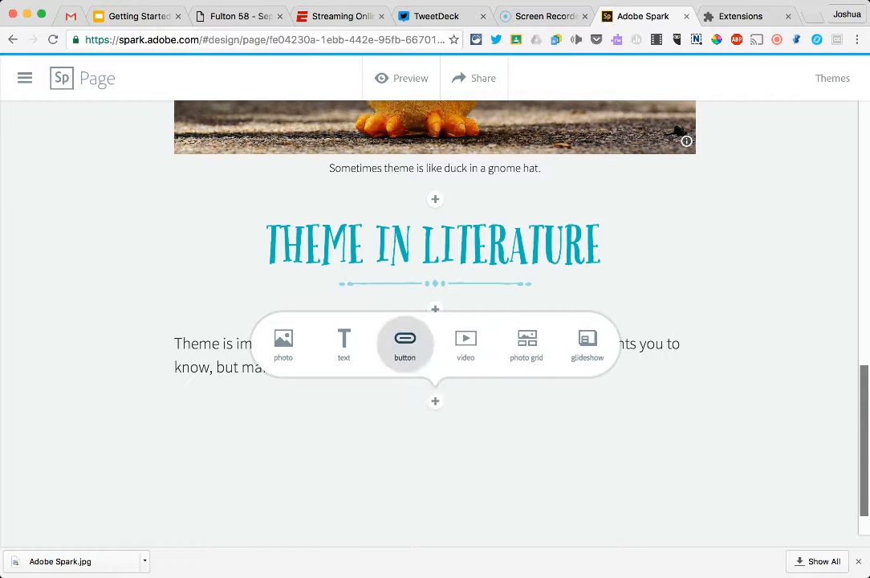
left_click(404, 341)
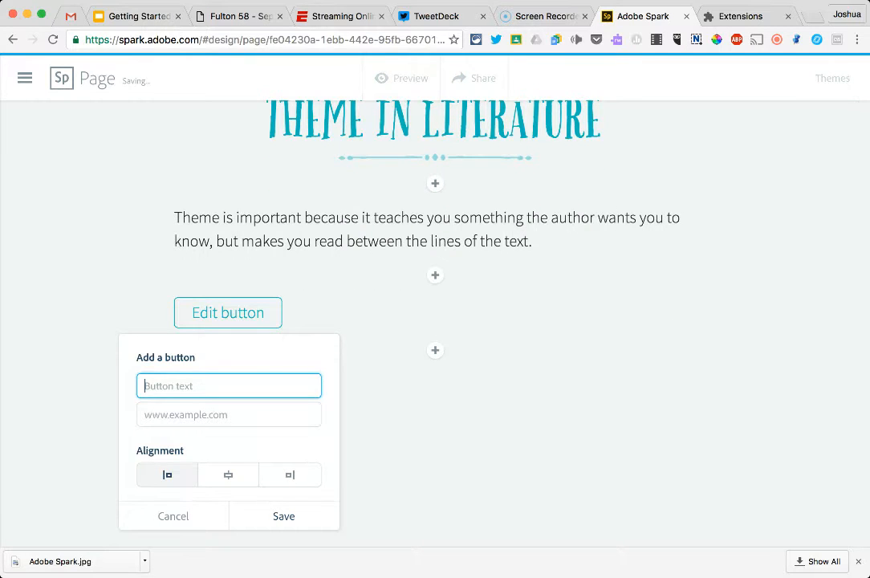
left_click(228, 475)
left_click(225, 386)
type("Theme Pretest")
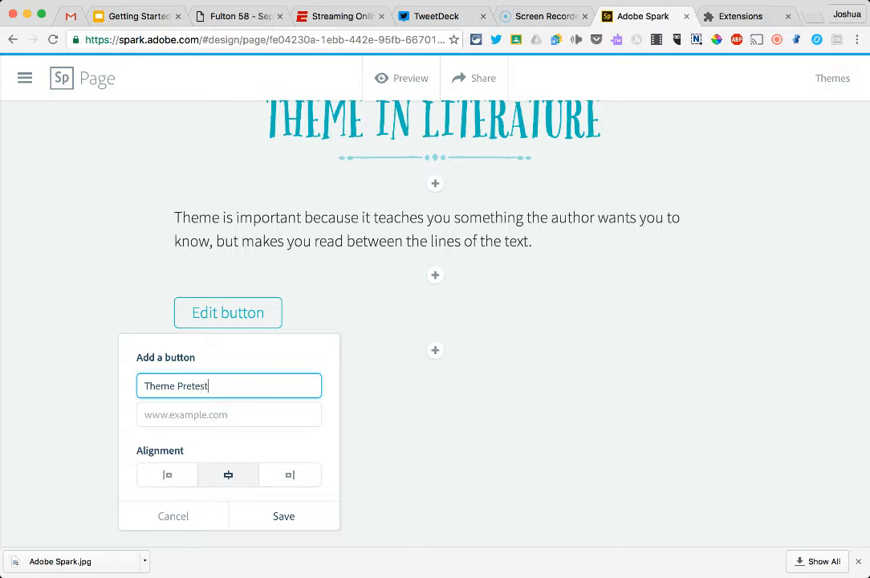
key("Tab")
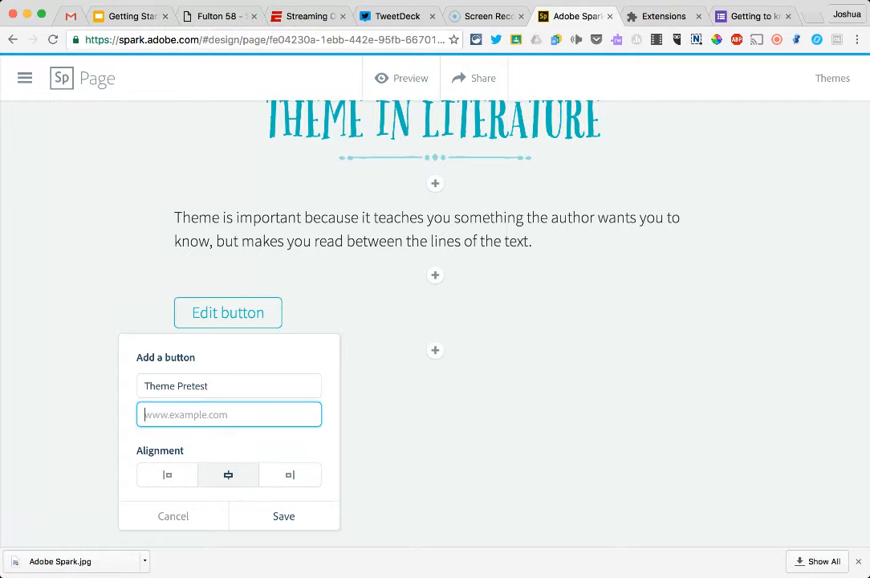
key("super+v")
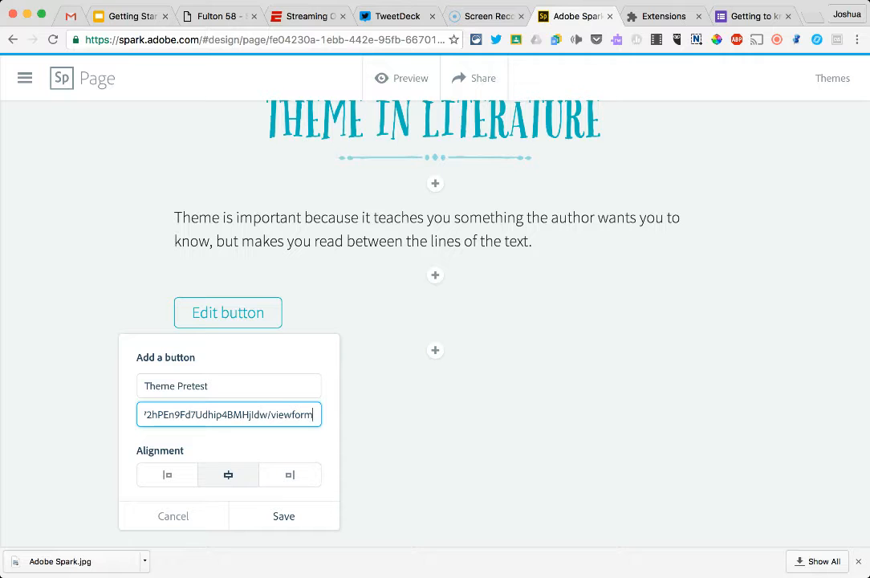
left_click(283, 516)
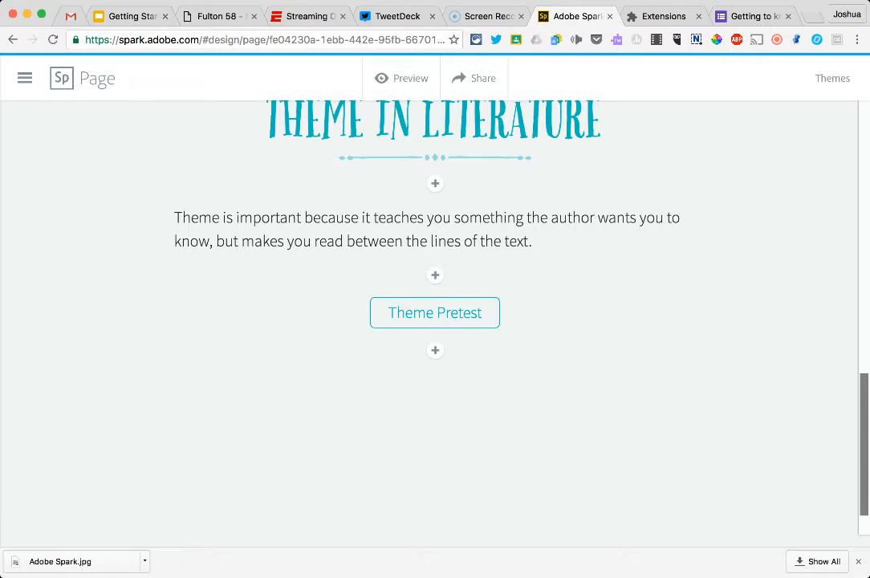
Embed the YouTube video "Theme in Literature" below the button, using the link youtube.com/watch?v=_qpis2X8OAA
left_click(435, 350)
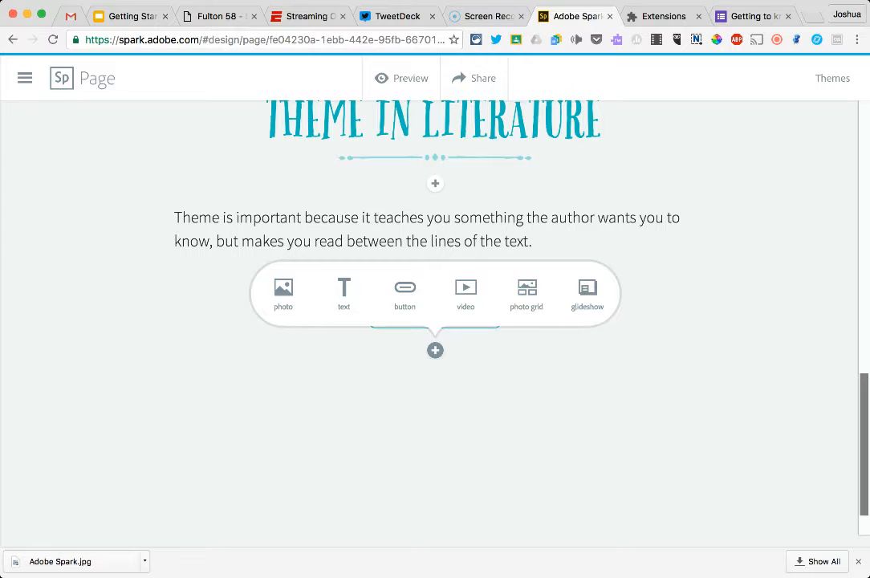
left_click(465, 290)
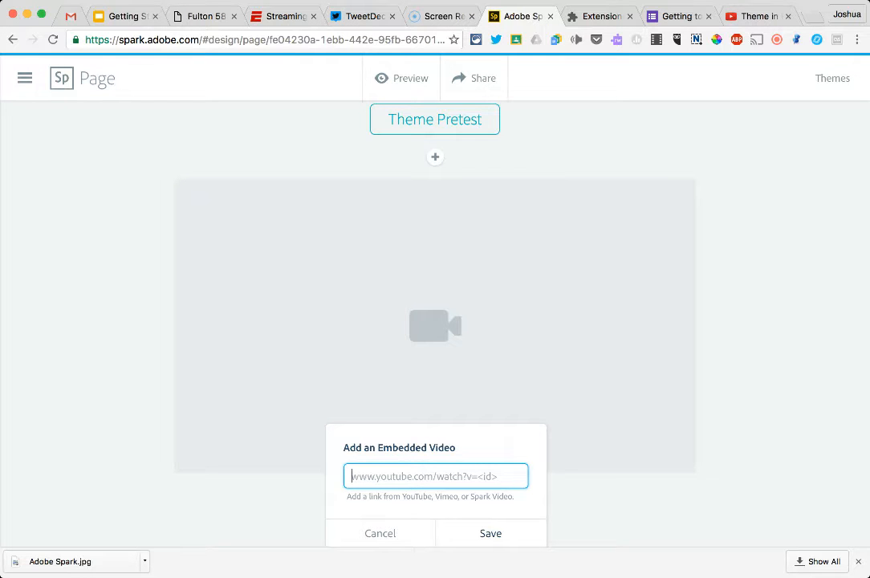
key("super+v")
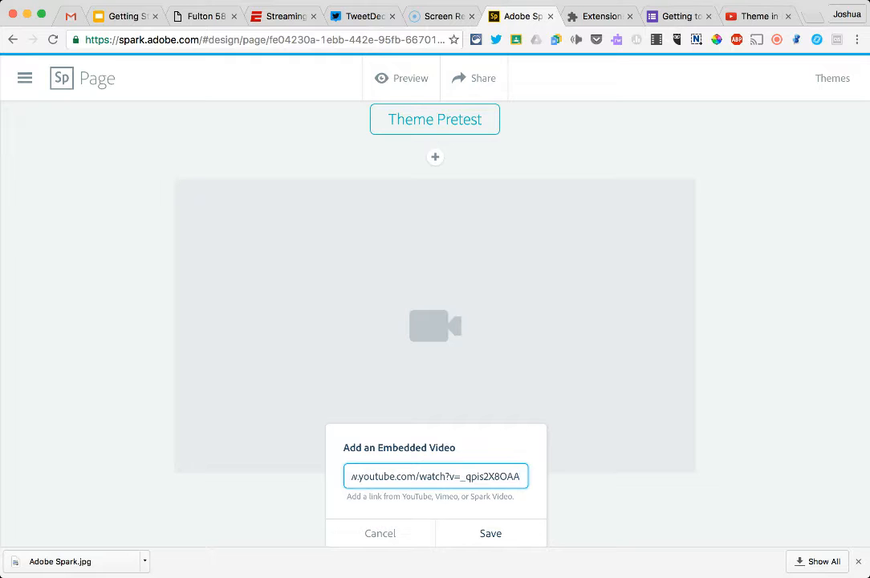
key("Return")
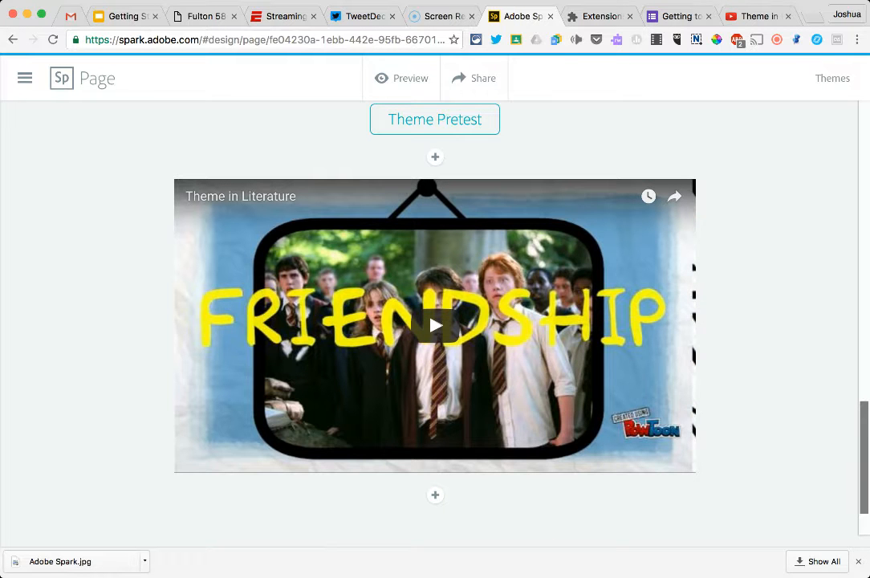
scroll(435, 321, "up", 4)
scroll(435, 321, "down", 4)
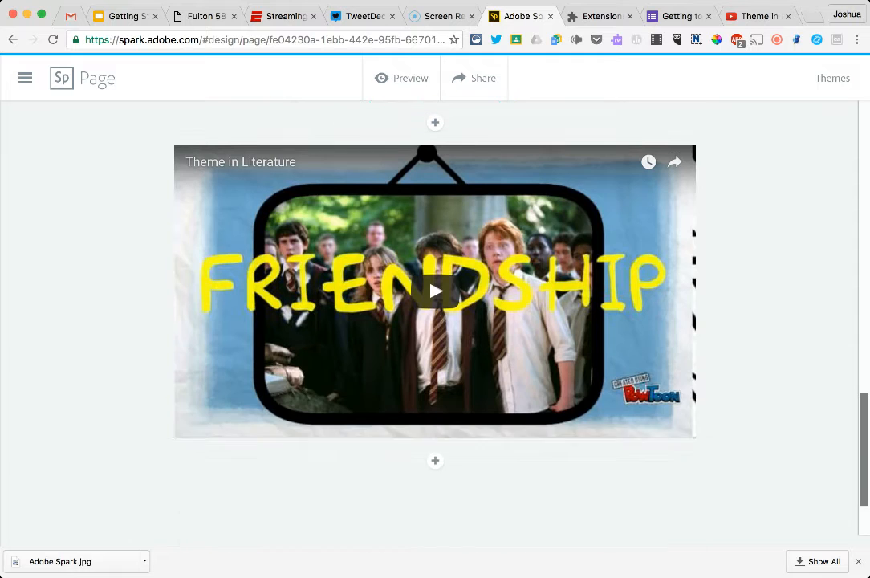
Start a photo grid below the video and add the amusement ride photo from the "theme" search results
left_click(435, 489)
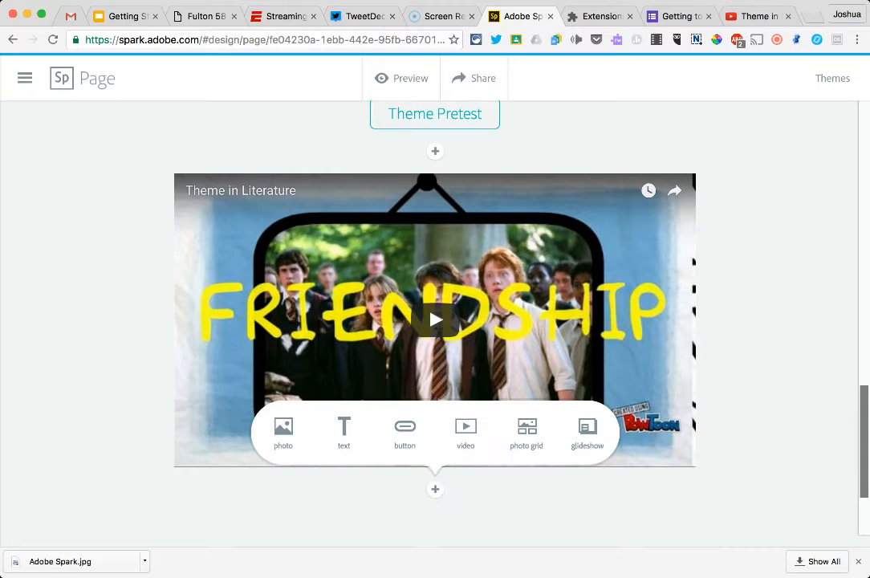
left_click(527, 432)
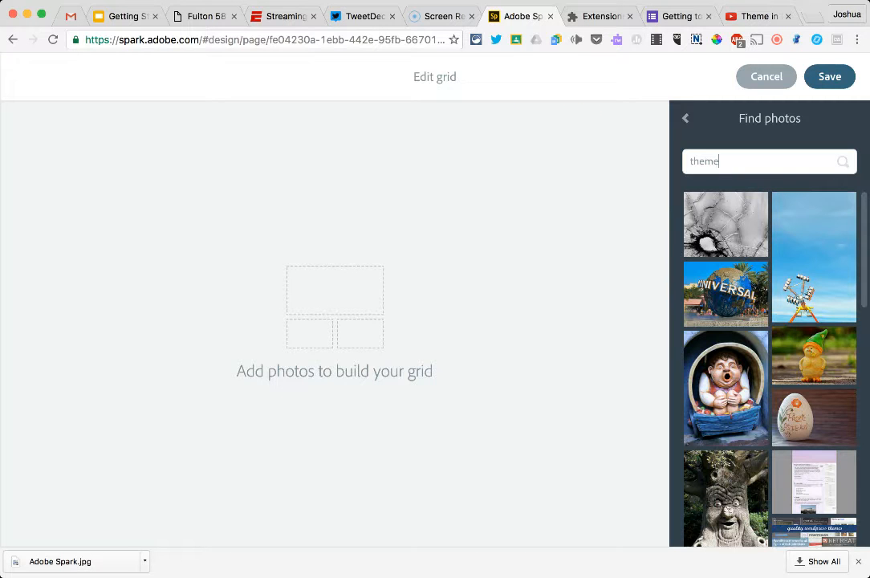
left_click(814, 257)
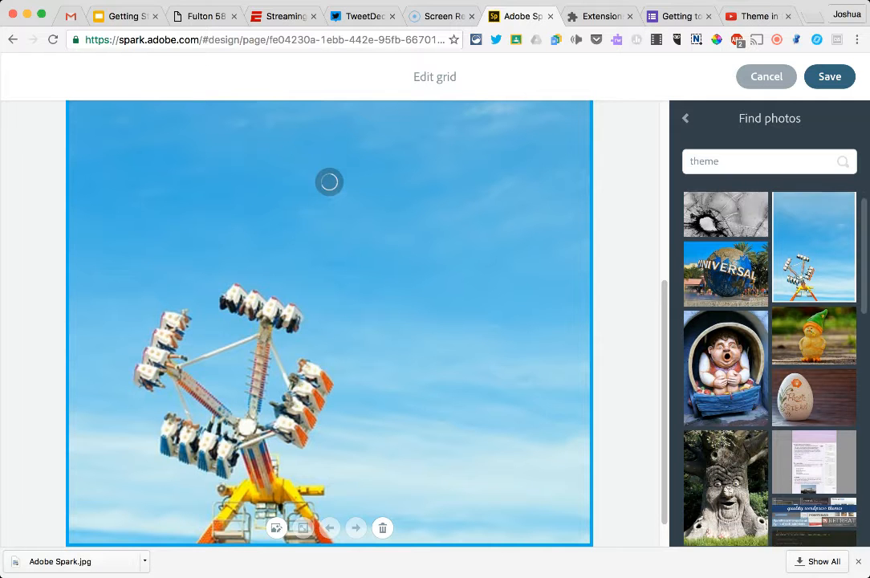